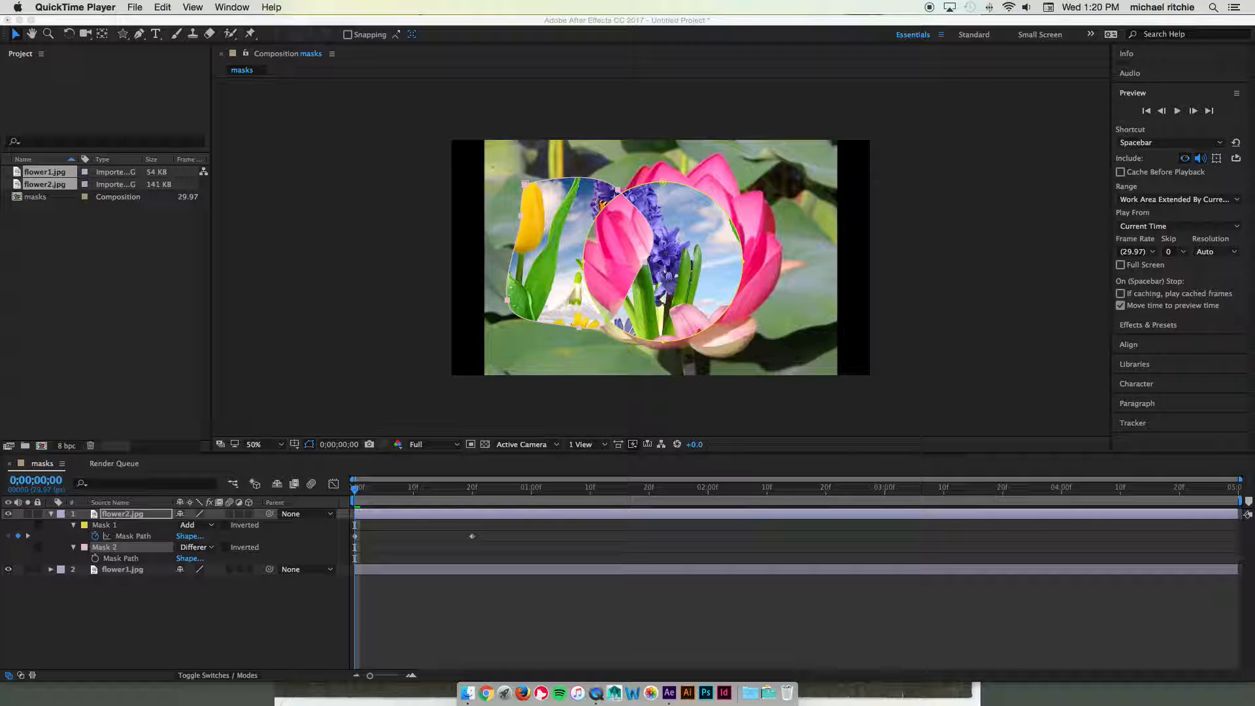
Delete Mask 1 and Mask 2 from the flower2.jpg layer, leaving the mask modes unchanged
{"action": "left_click", "coordinate": [109, 527]}
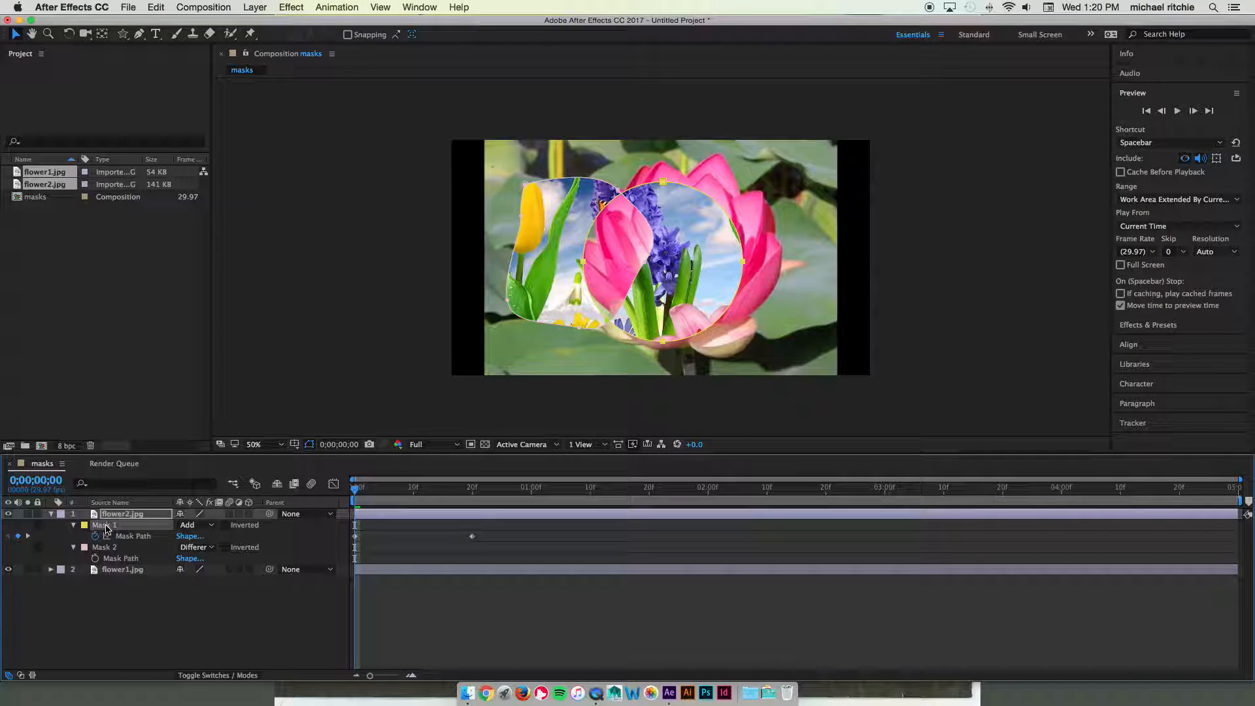
{"action": "left_click", "coordinate": [108, 547], "text": "shift"}
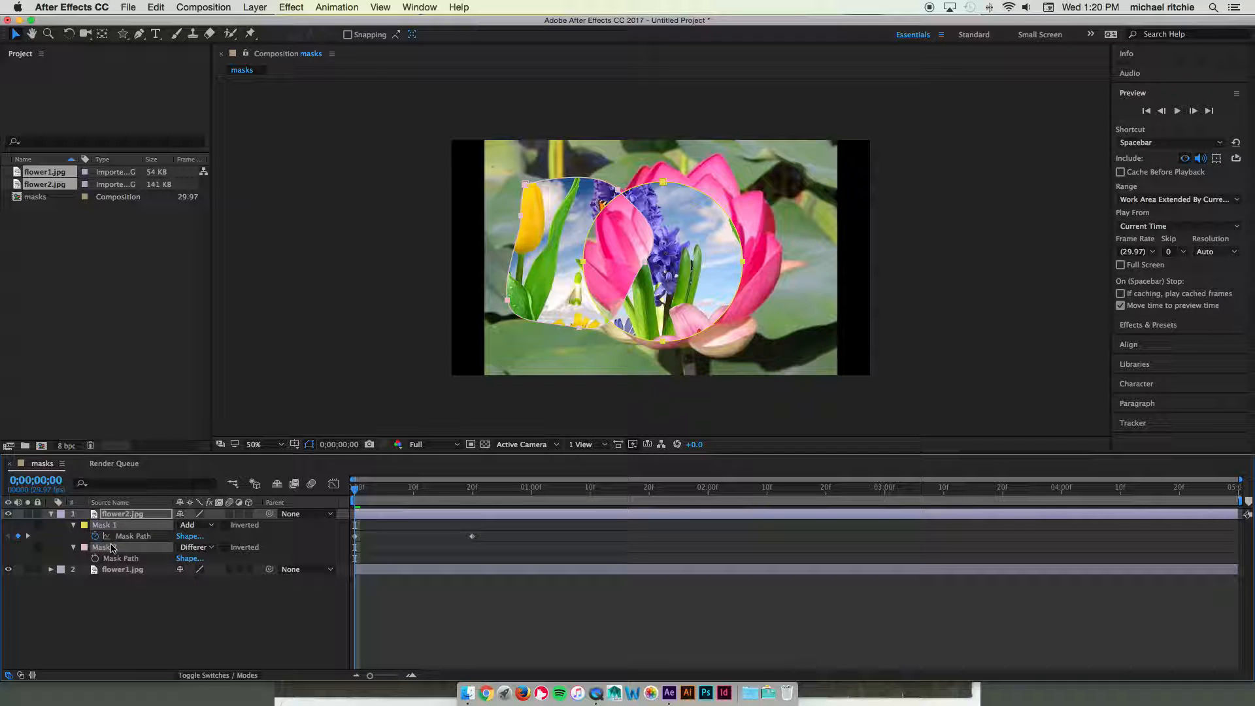
{"action": "left_click", "coordinate": [189, 525]}
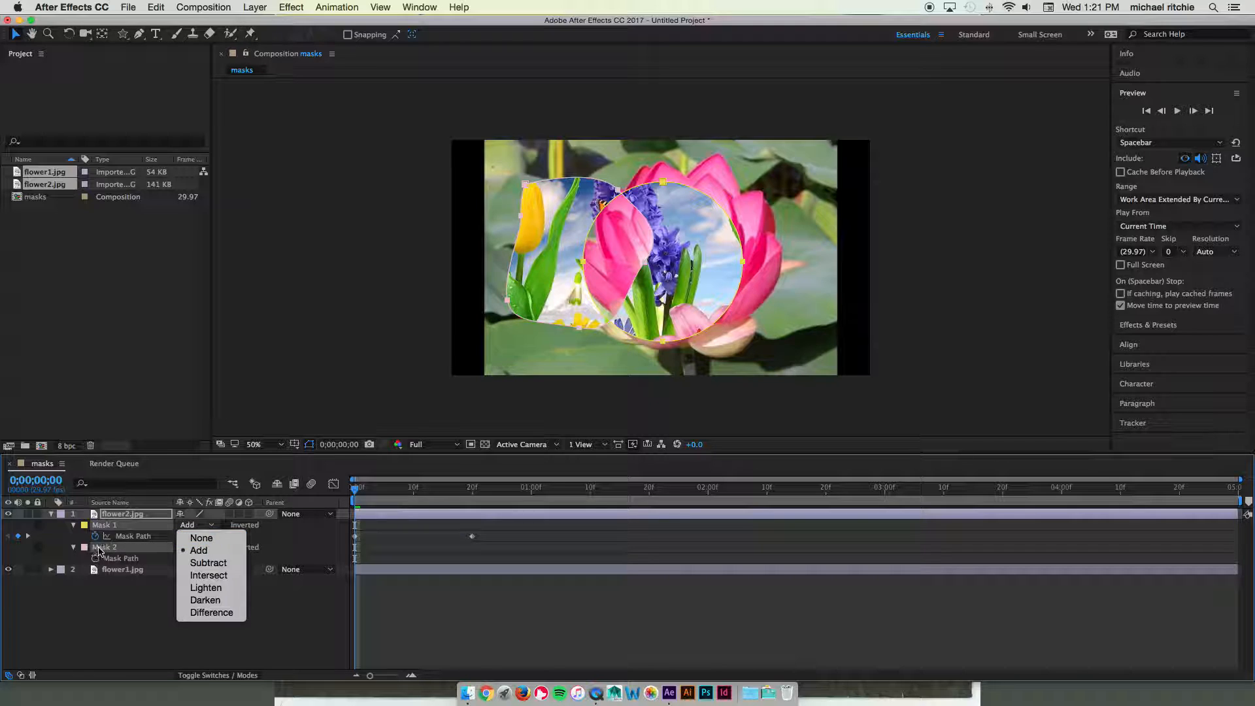
{"action": "left_click", "coordinate": [102, 549]}
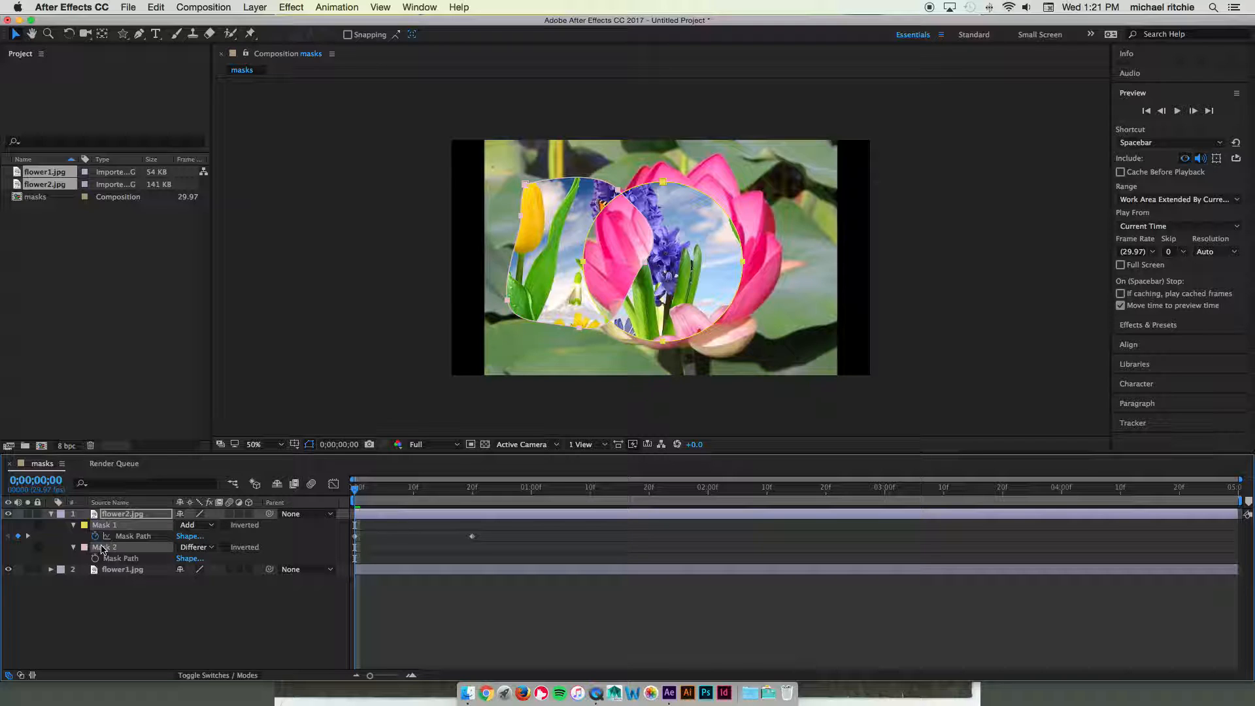
{"action": "key", "text": "Delete"}
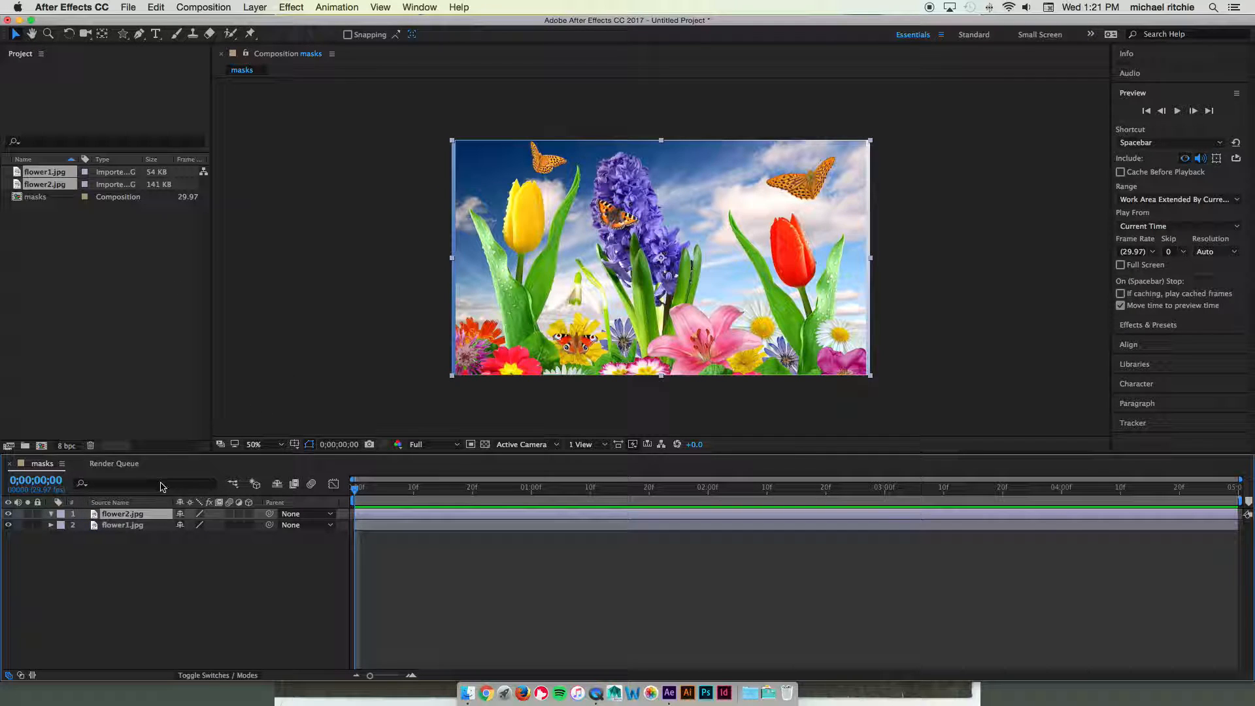
Deselect all layers and pick the Ellipse Tool from the shape tool group
{"action": "left_click", "coordinate": [314, 293]}
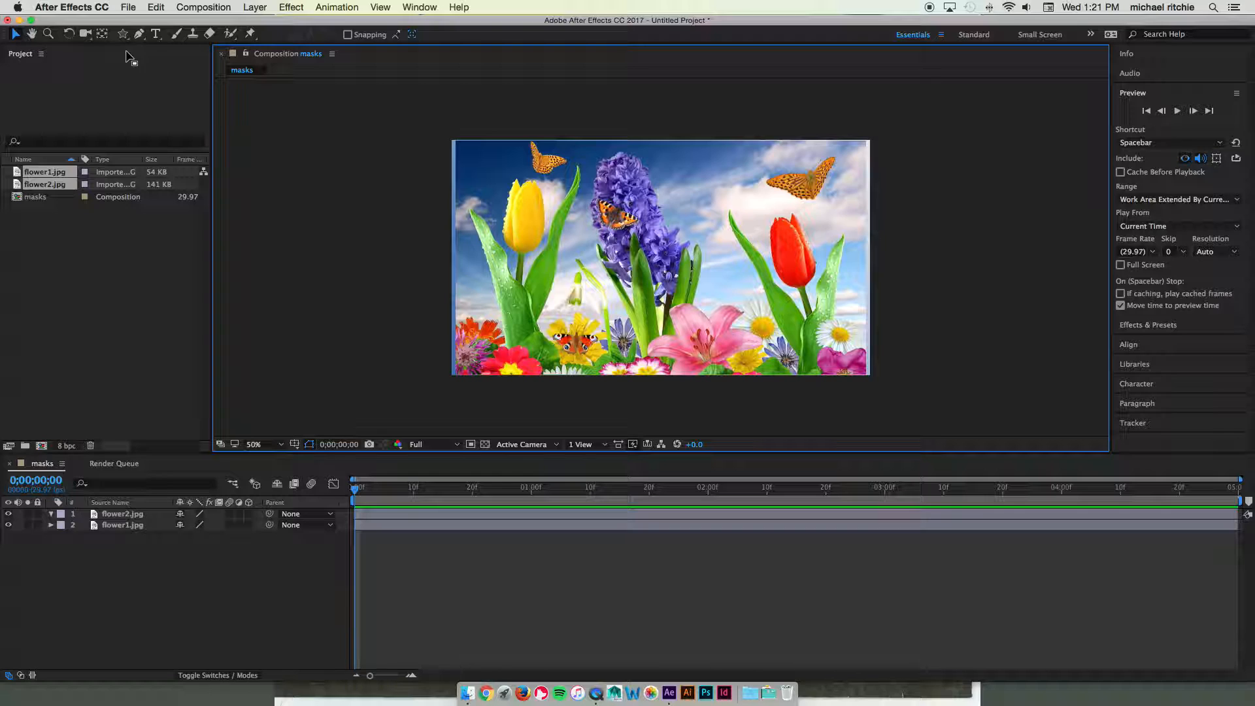
{"action": "left_click", "coordinate": [127, 515]}
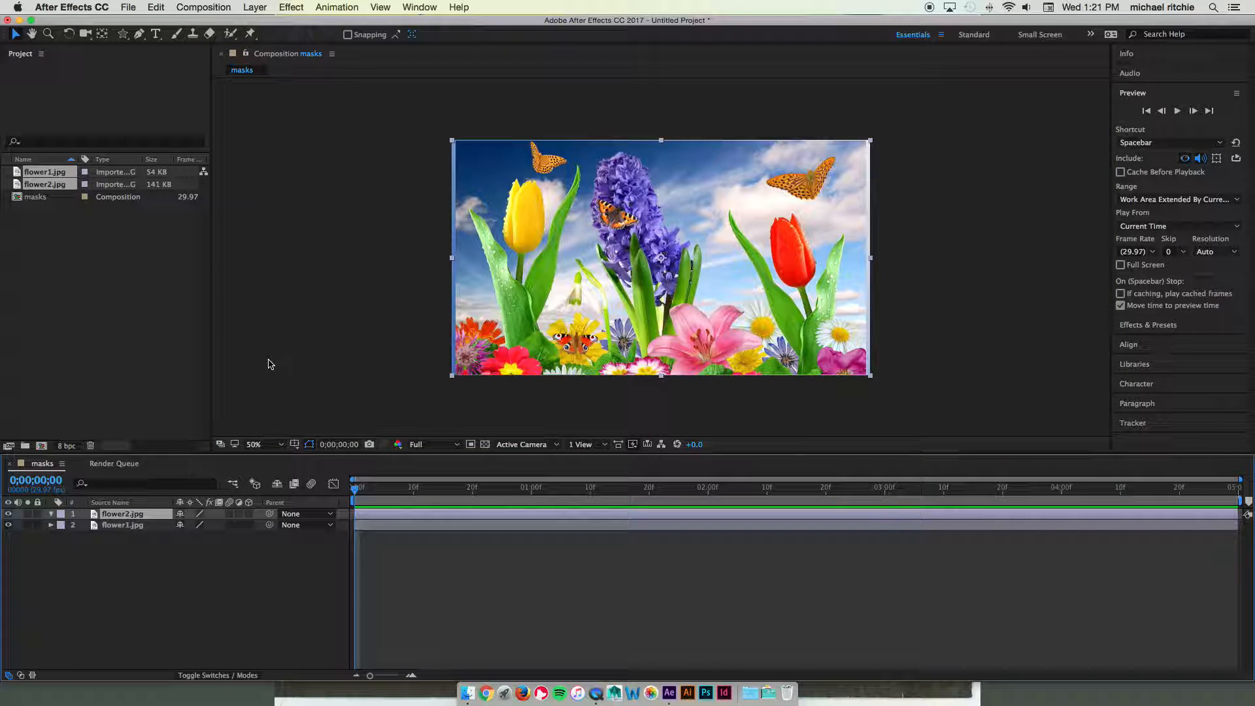
{"action": "left_click", "coordinate": [168, 562]}
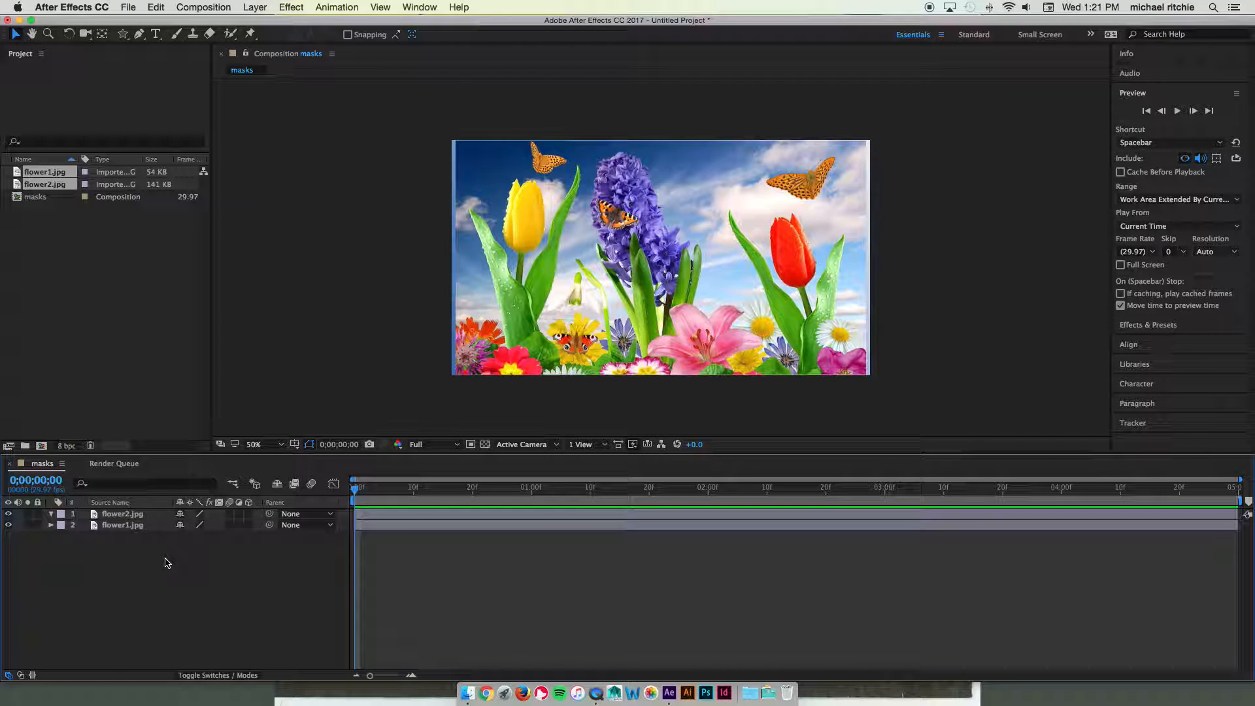
{"action": "left_click", "coordinate": [124, 34]}
{"action": "mouse_move", "coordinate": [124, 35]}
{"action": "left_mouse_down"}
{"action": "mouse_move", "coordinate": [165, 50]}
{"action": "mouse_move", "coordinate": [161, 34]}
{"action": "mouse_move", "coordinate": [123, 34]}
{"action": "mouse_move", "coordinate": [156, 62]}
{"action": "left_mouse_up"}
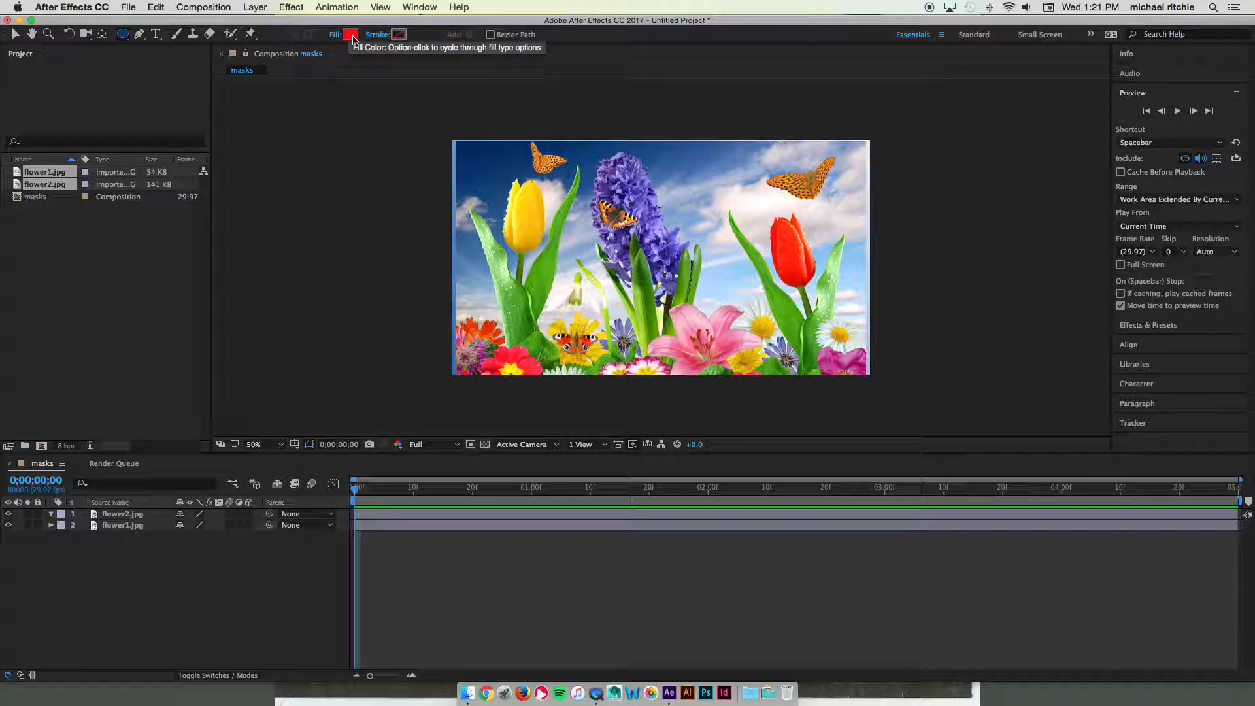
Switch the toolbar Fill from solid red to Radial Gradient for new shapes
{"action": "left_click", "coordinate": [353, 38]}
{"action": "left_click", "coordinate": [758, 294]}
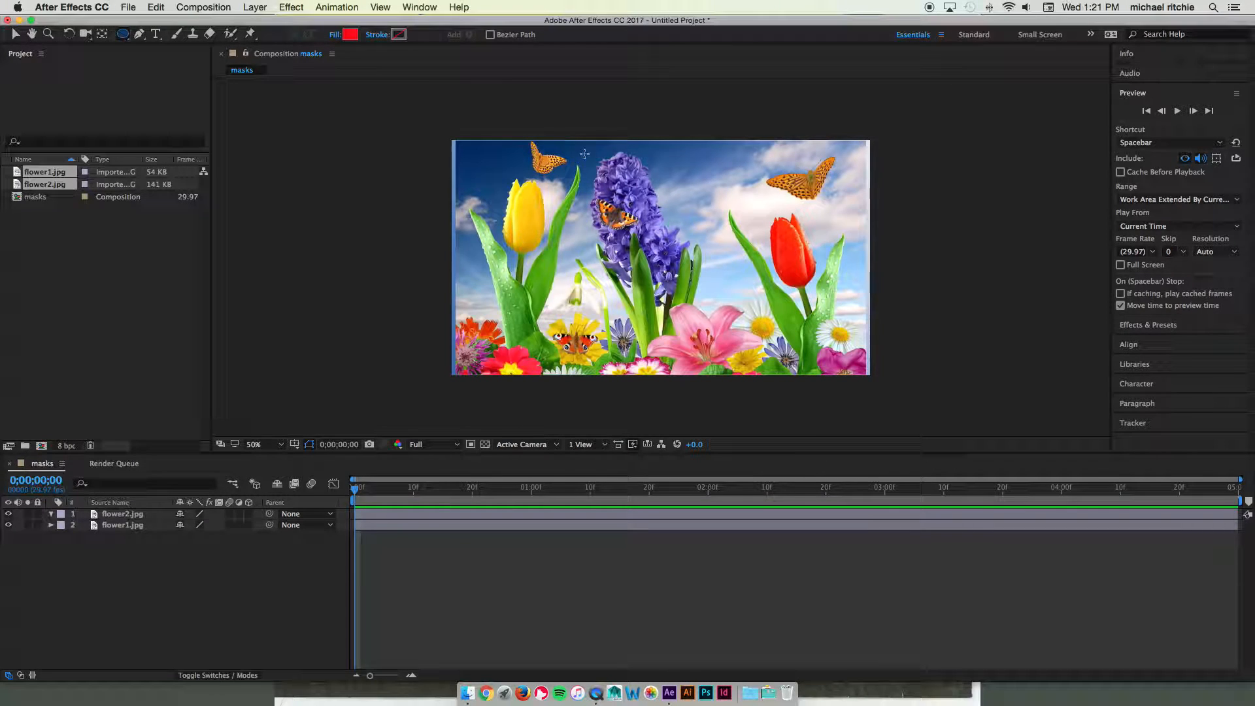
{"action": "left_click", "coordinate": [350, 36]}
{"action": "left_click", "coordinate": [758, 295]}
{"action": "left_click", "coordinate": [352, 36], "text": "alt"}
Draw a large ellipse across the comp centre and drag its gradient end point outward
{"action": "left_click_drag", "start_coordinate": [511, 164], "coordinate": [821, 361]}
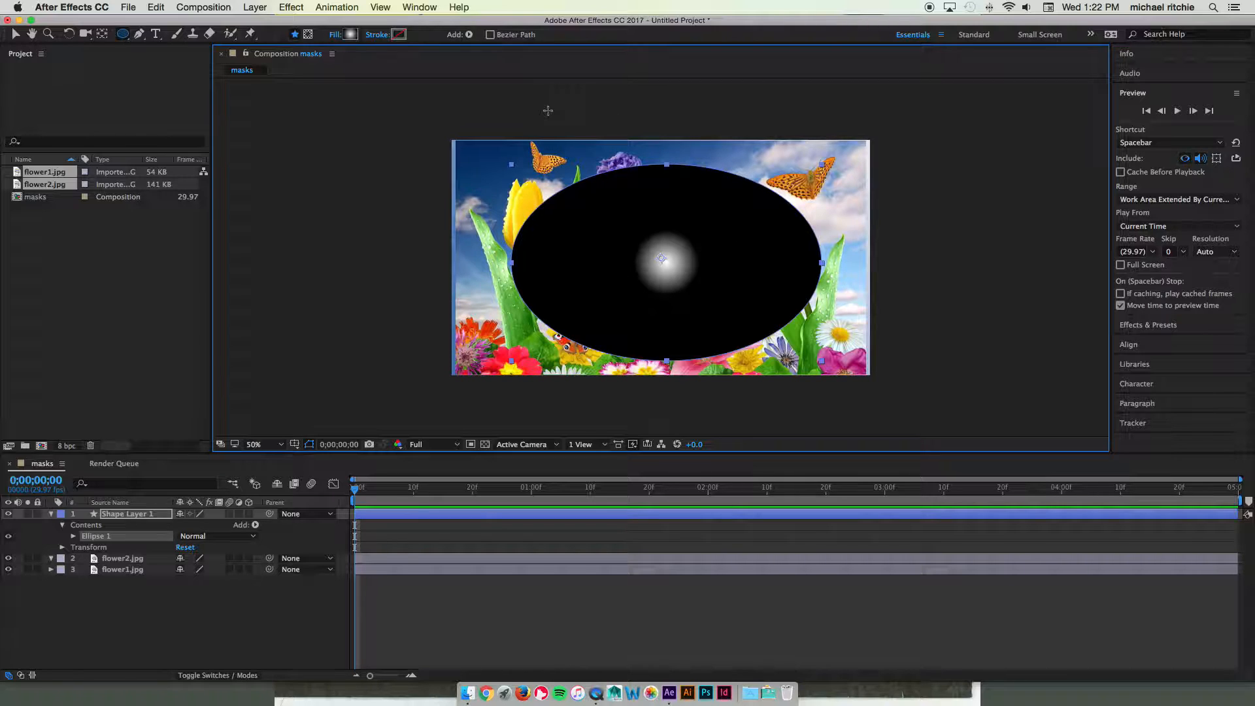
{"action": "left_click", "coordinate": [15, 33]}
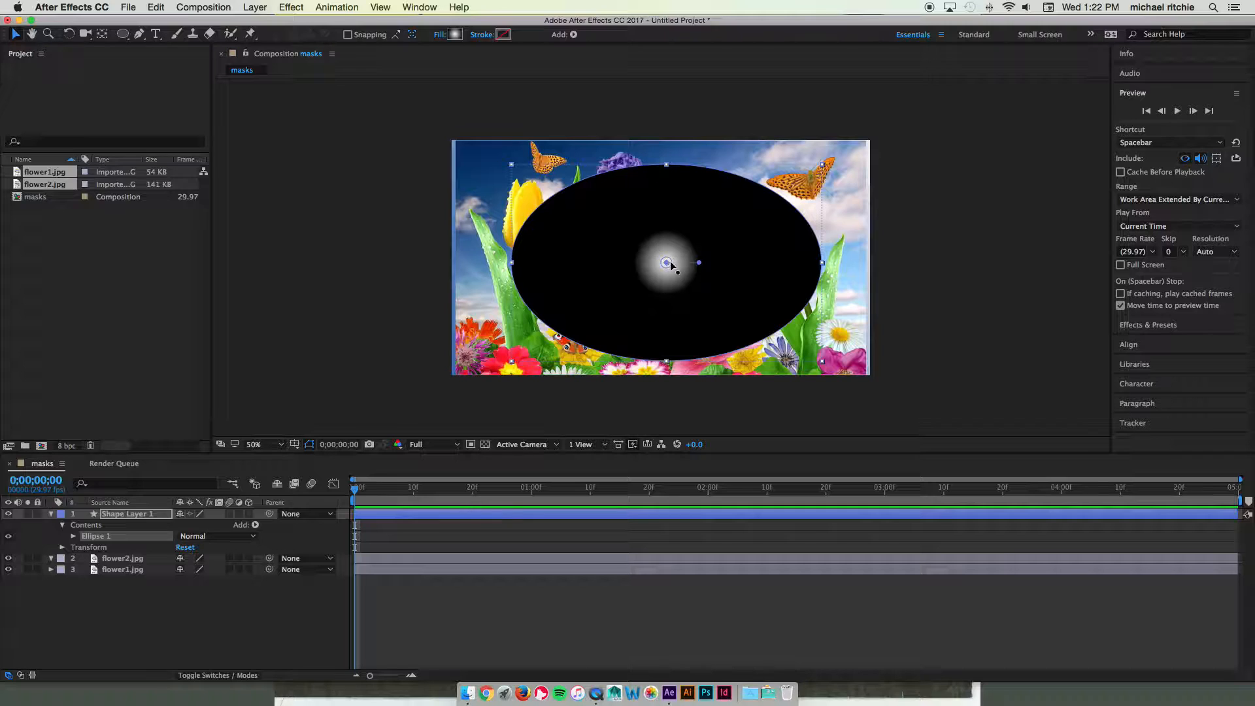
{"action": "left_click_drag", "start_coordinate": [699, 263], "coordinate": [782, 265]}
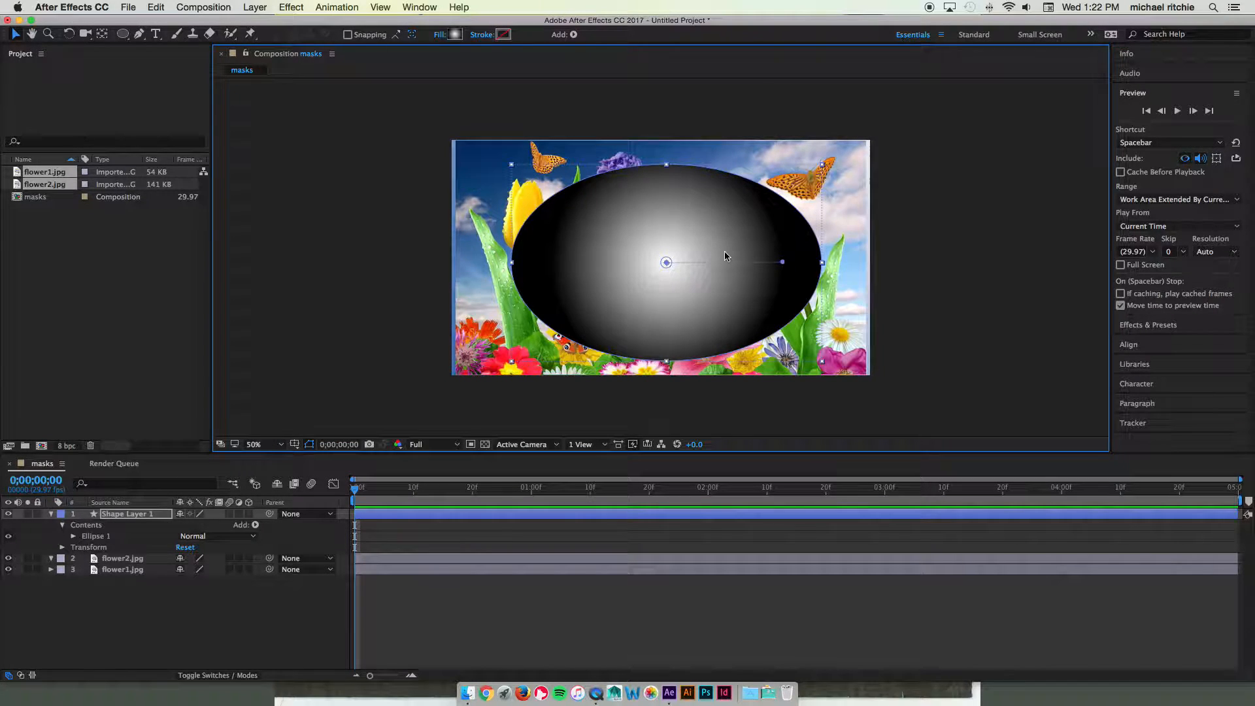
Rename Shape Layer 1 to 'track matte'
{"action": "left_click", "coordinate": [155, 521]}
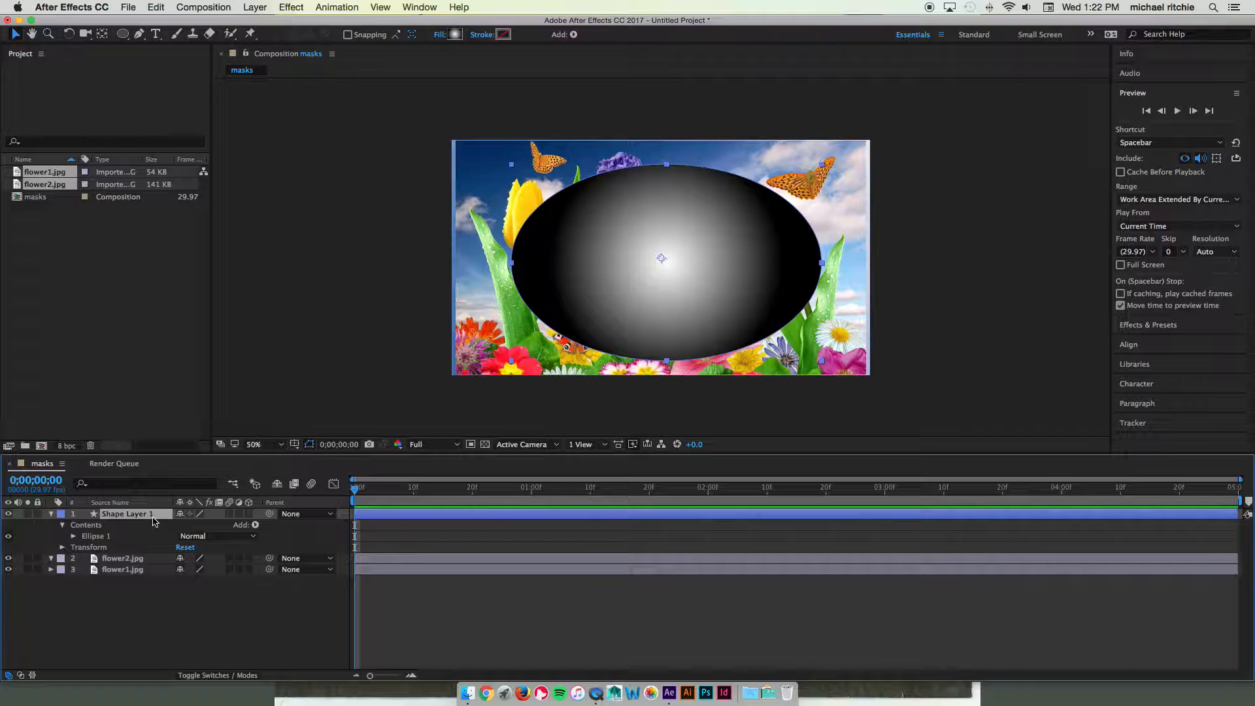
{"action": "key", "text": "Return"}
{"action": "type", "text": "mask"}
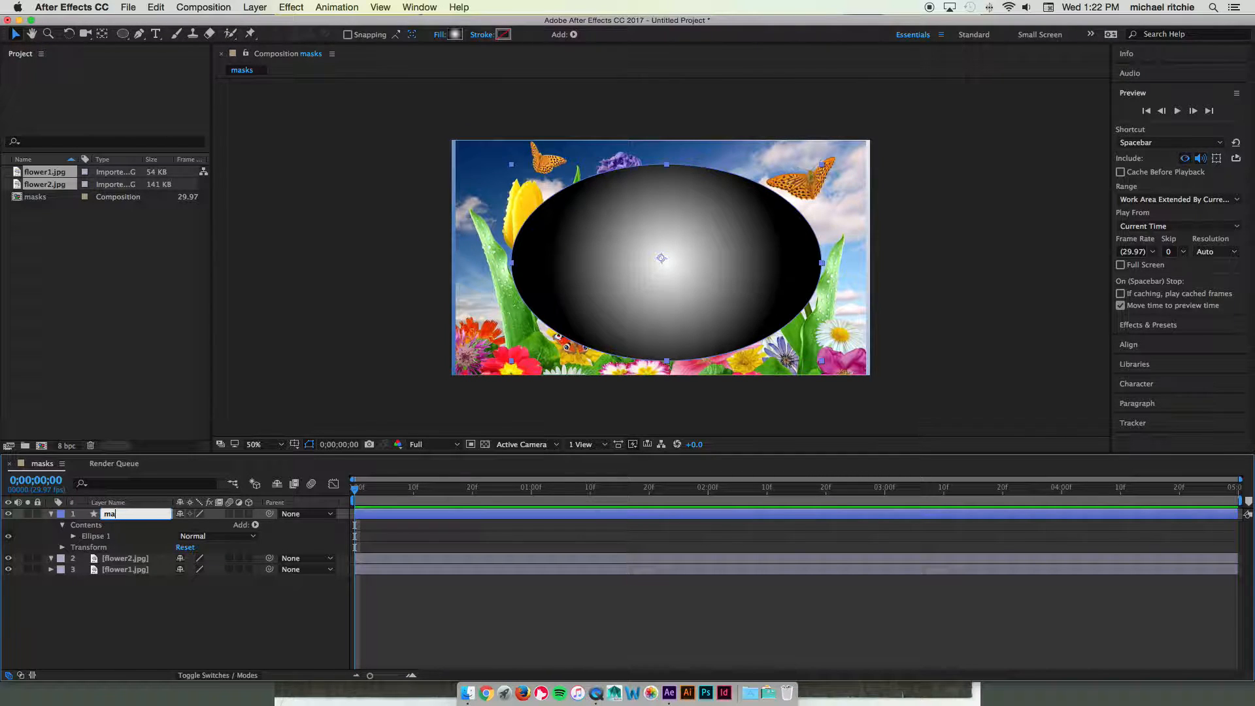
{"action": "key", "text": "BackSpace"}
{"action": "type", "text": "track matte"}
{"action": "key", "text": "Return"}
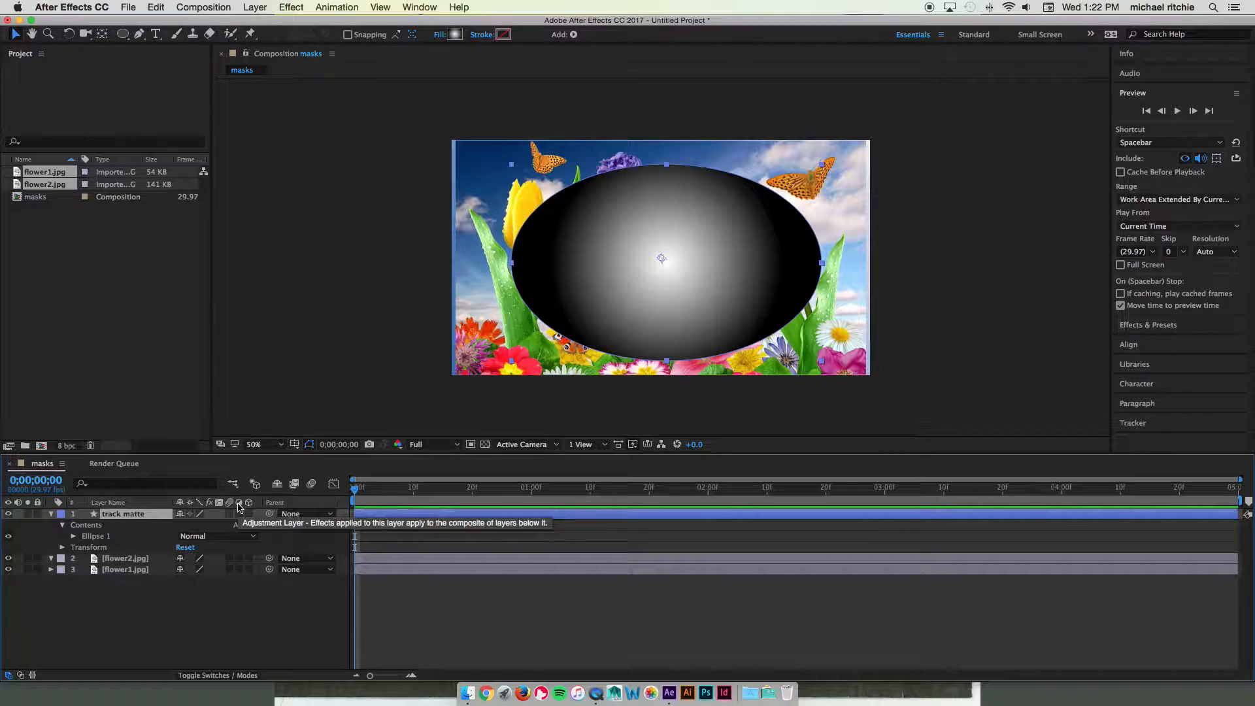
Toggle the Timeline to Modes view to reveal the Mode and TrkMat columns
{"action": "left_click", "coordinate": [234, 677]}
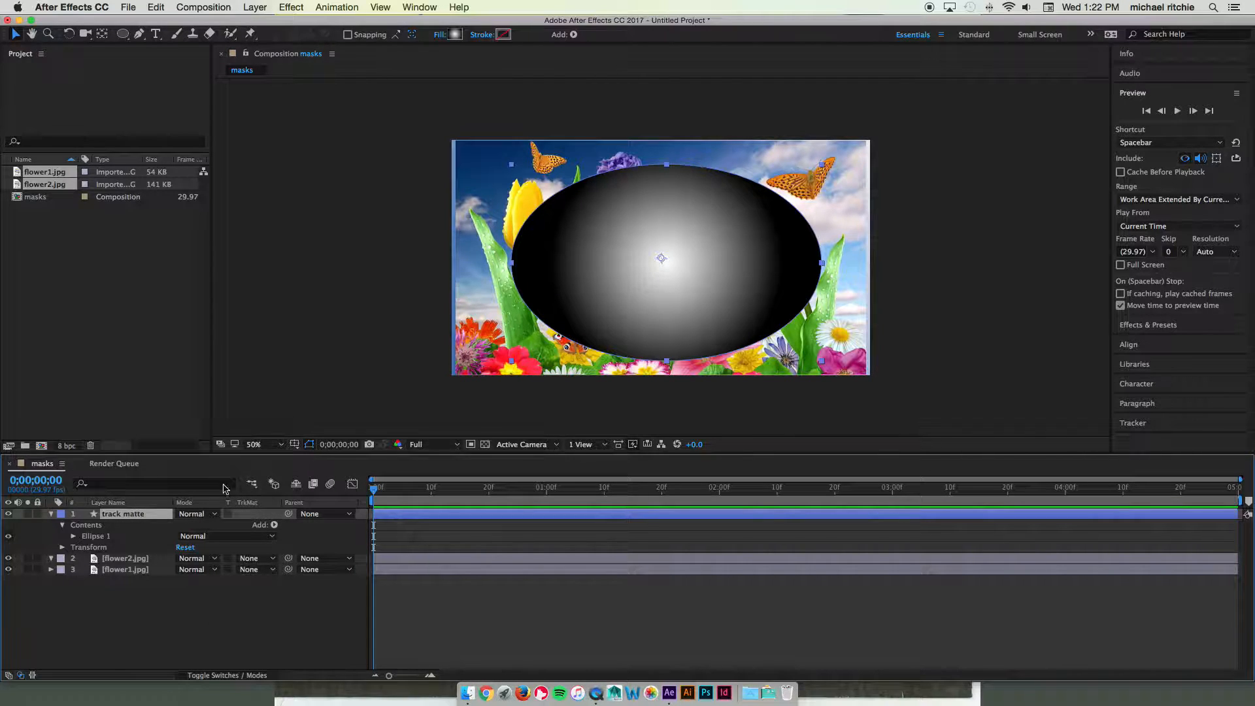
{"action": "left_click", "coordinate": [215, 514]}
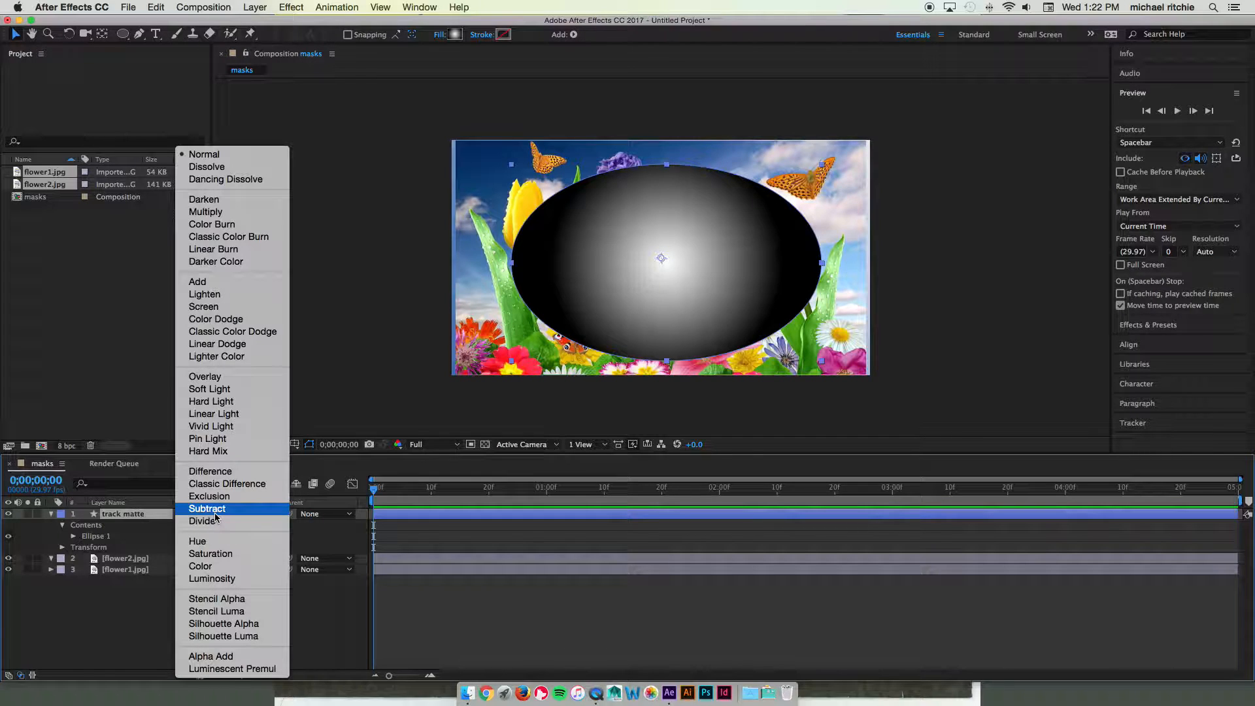
{"action": "left_click", "coordinate": [359, 501]}
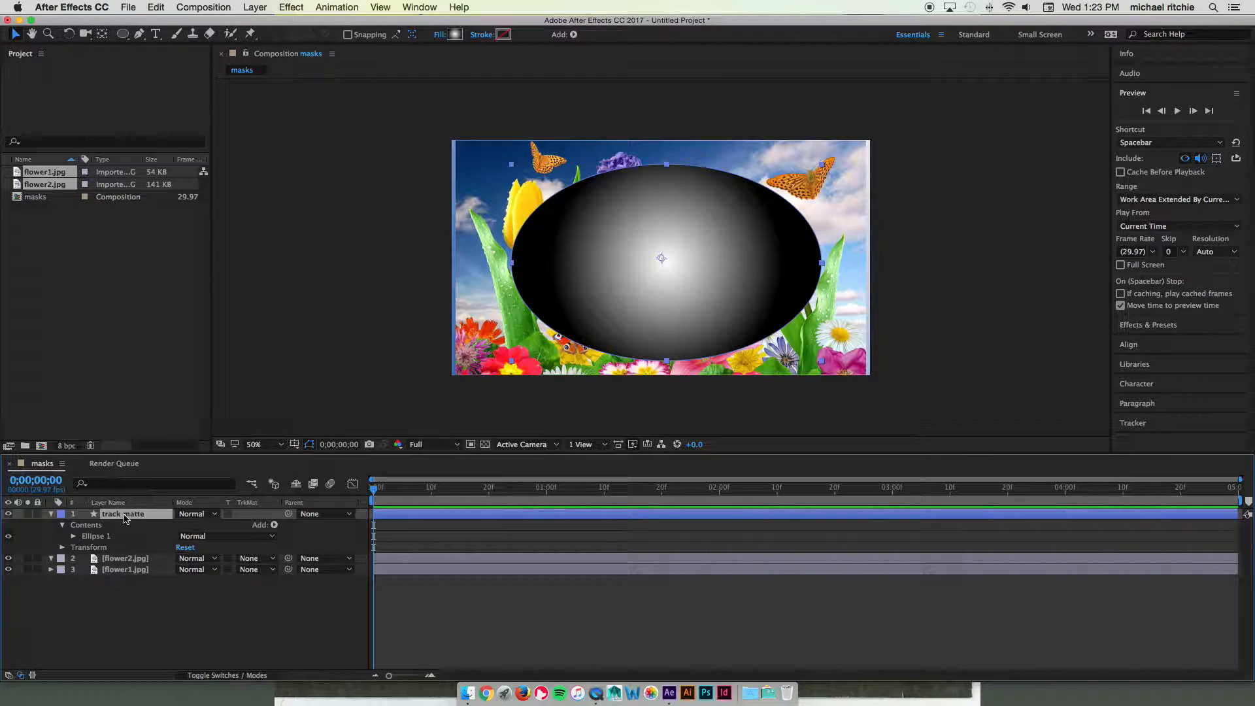
Collapse the track matte layer and set flower2's TrkMat to Alpha Matte 'track matte'
{"action": "left_click", "coordinate": [134, 561]}
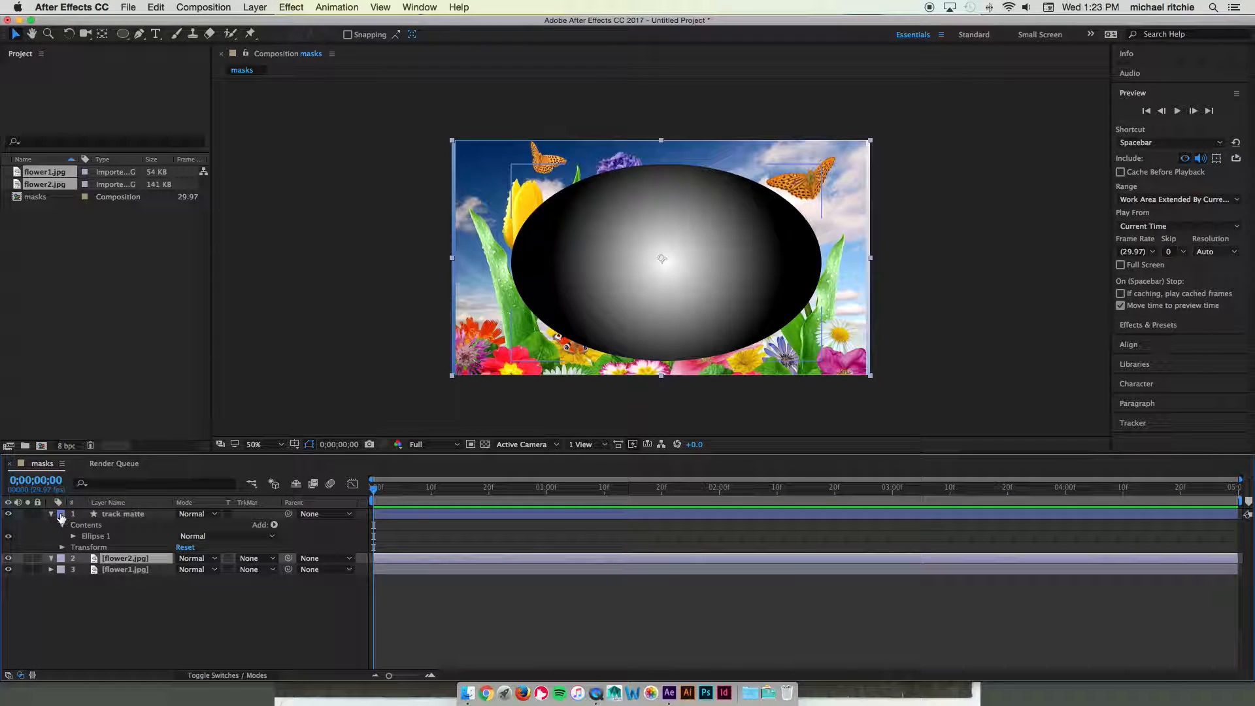
{"action": "left_click", "coordinate": [51, 514]}
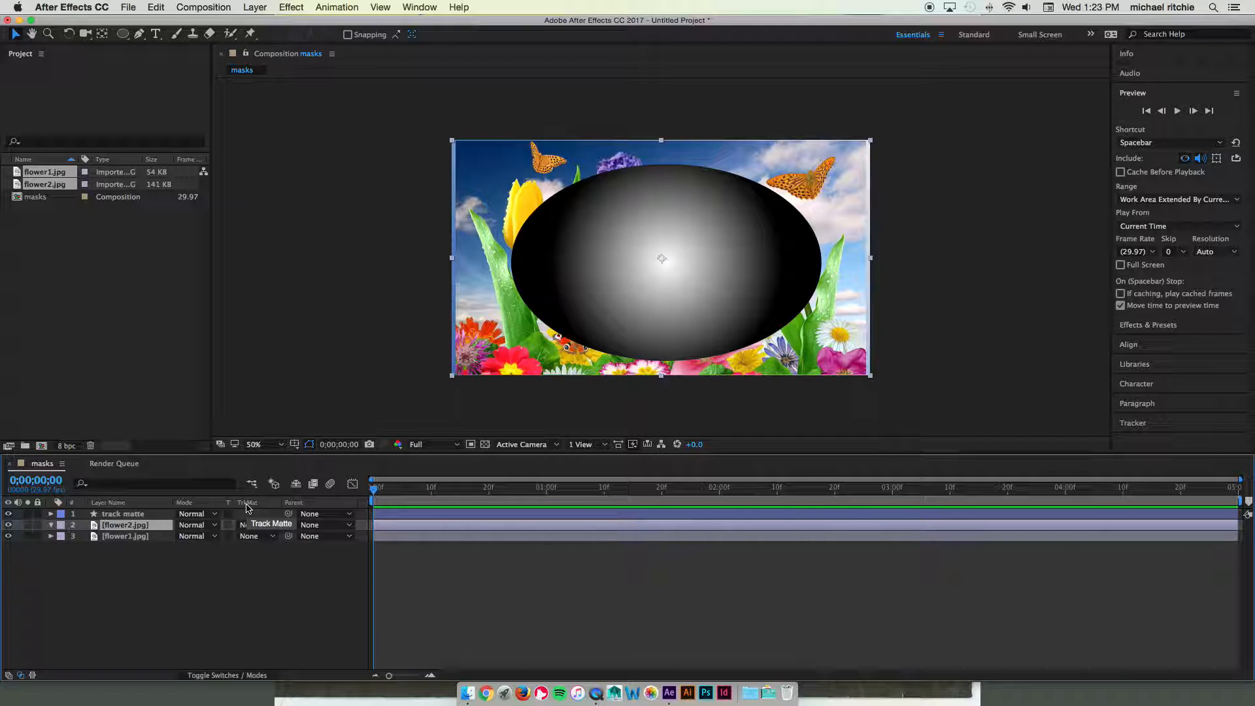
{"action": "left_click", "coordinate": [248, 527]}
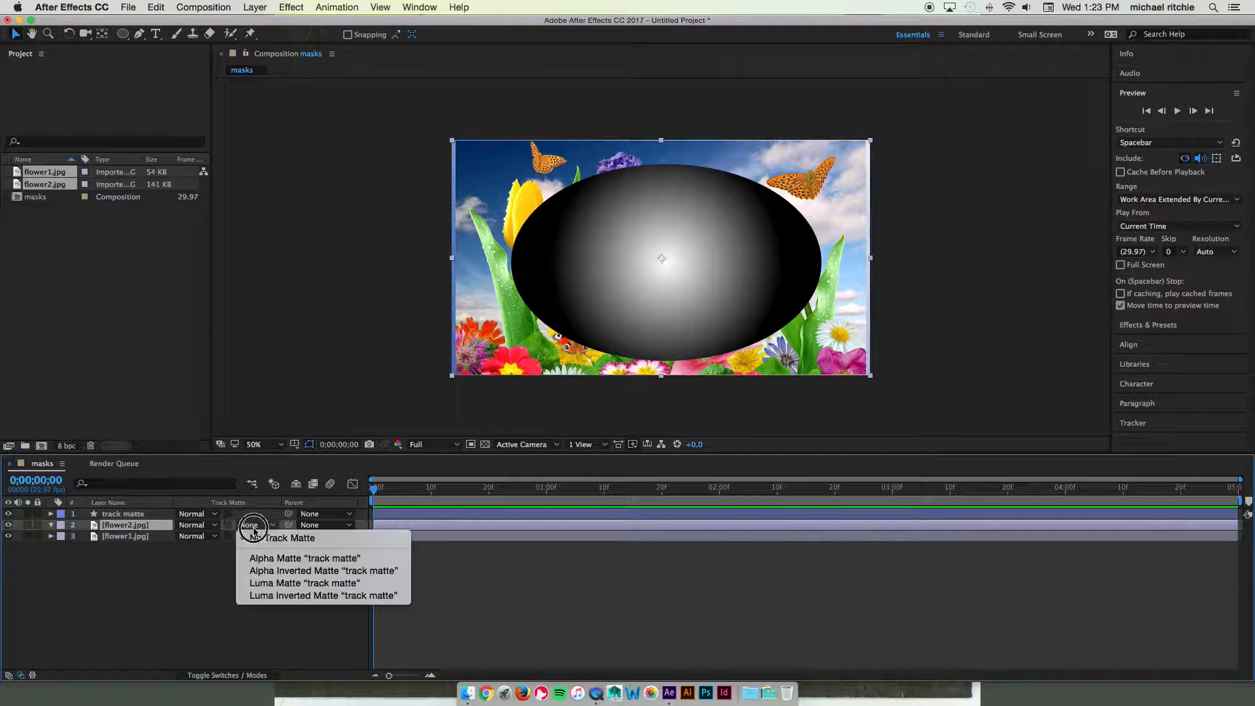
{"action": "left_click", "coordinate": [378, 559]}
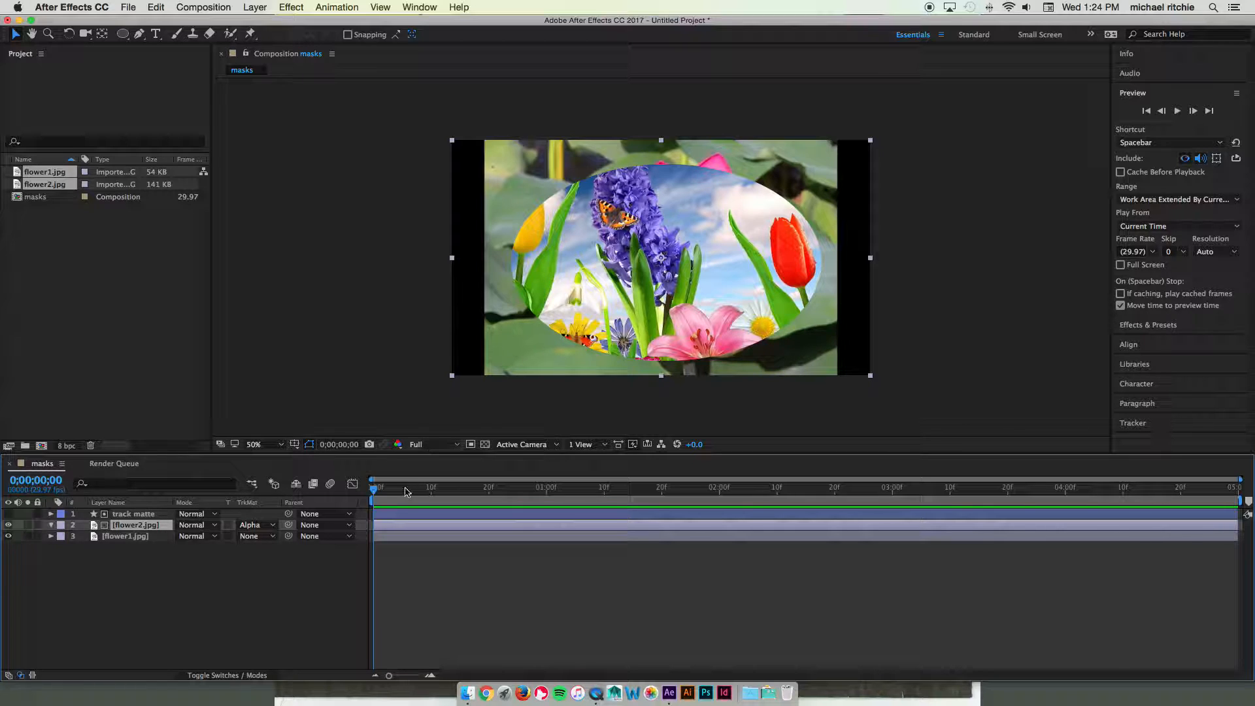
Try Luma Matte, then Alpha Inverted Matte as flower2's track matte
{"action": "left_click", "coordinate": [272, 525]}
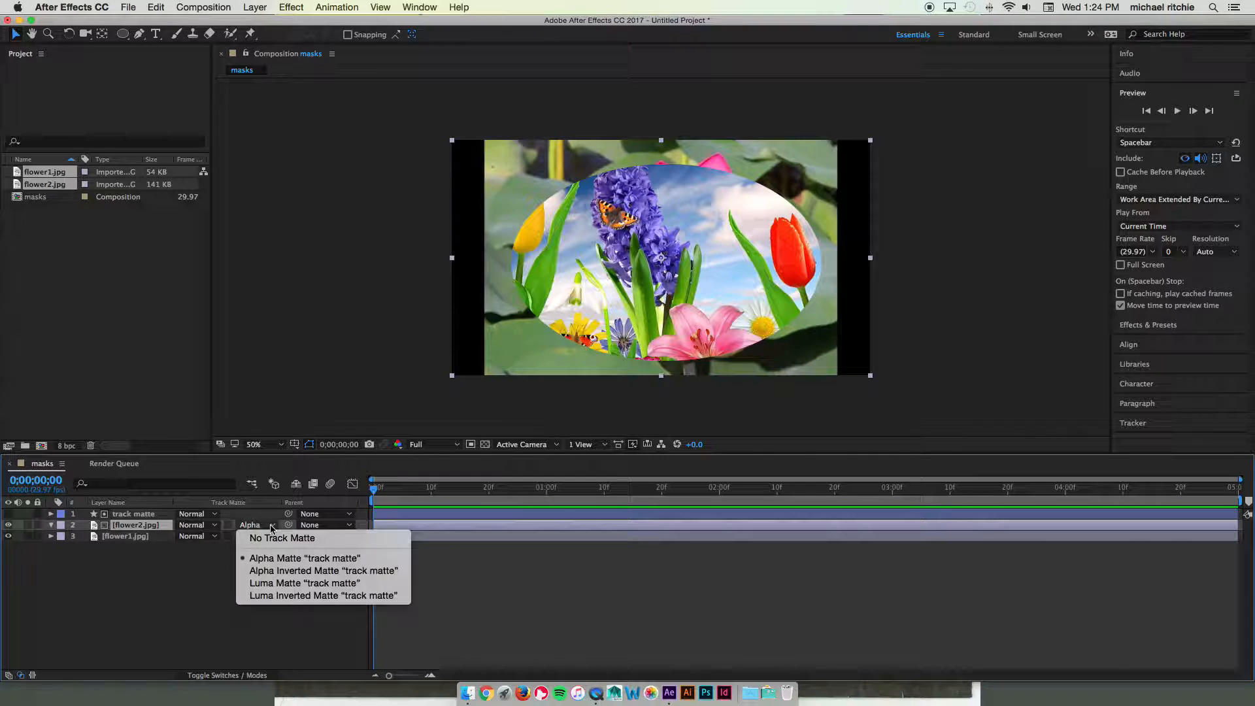
{"action": "left_click", "coordinate": [357, 585]}
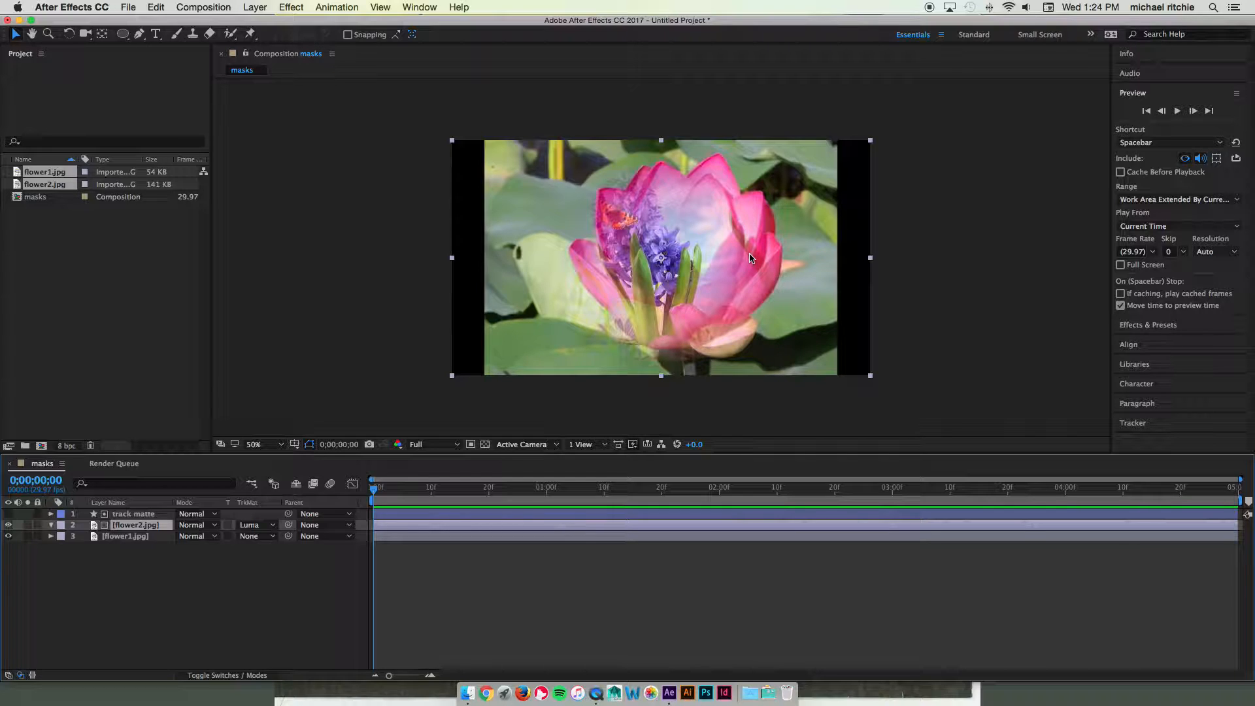
{"action": "left_click", "coordinate": [264, 527]}
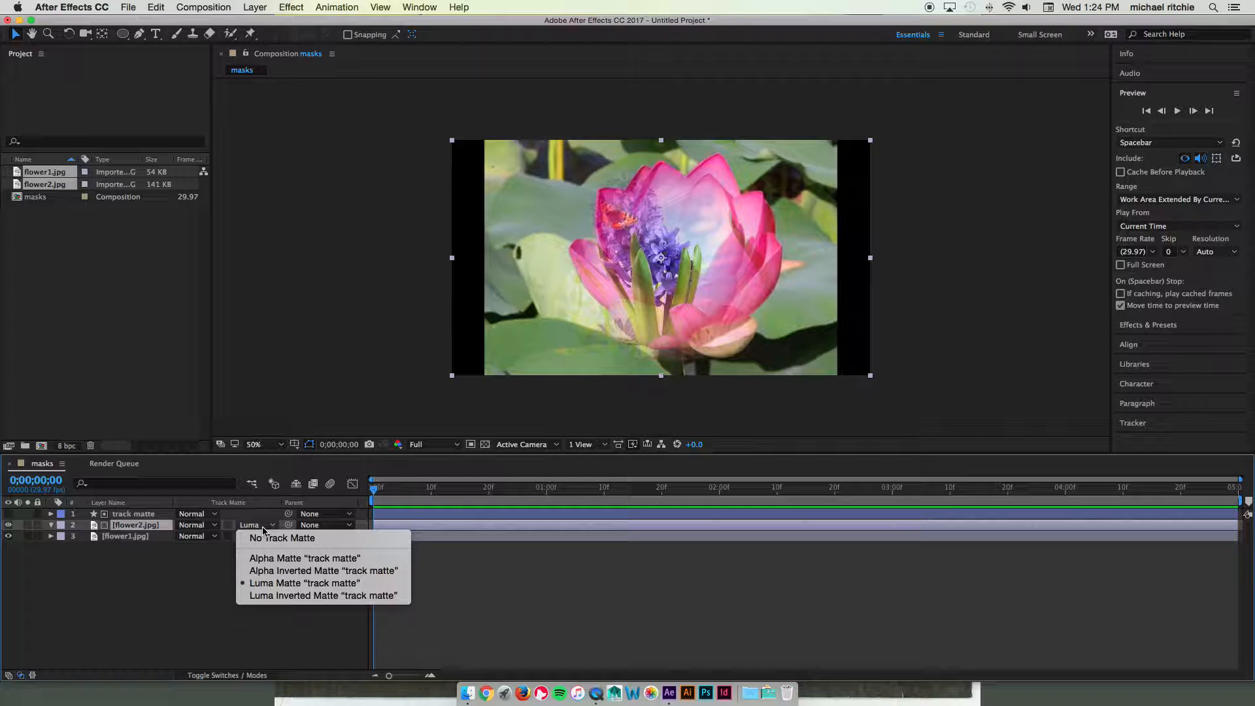
{"action": "left_click", "coordinate": [297, 572]}
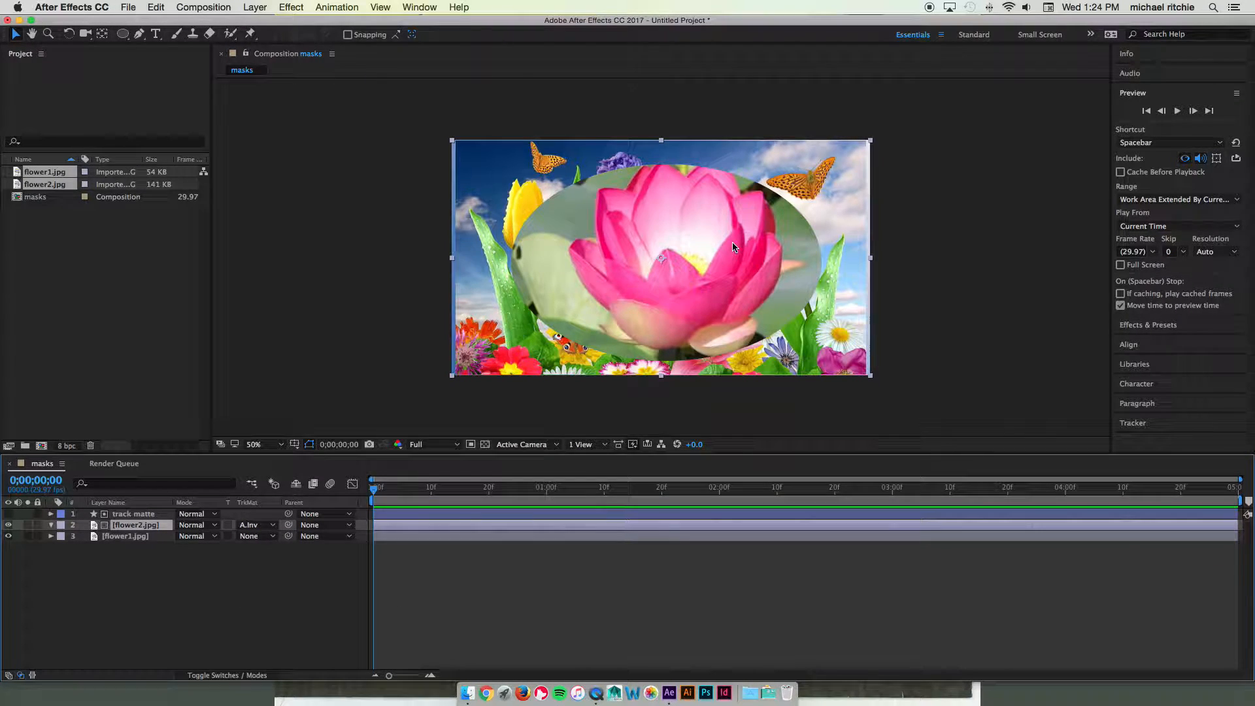
Set flower2's track matte to Luma Inverted Matte, then back to Alpha Matte
{"action": "left_click", "coordinate": [257, 526]}
{"action": "left_click", "coordinate": [275, 595]}
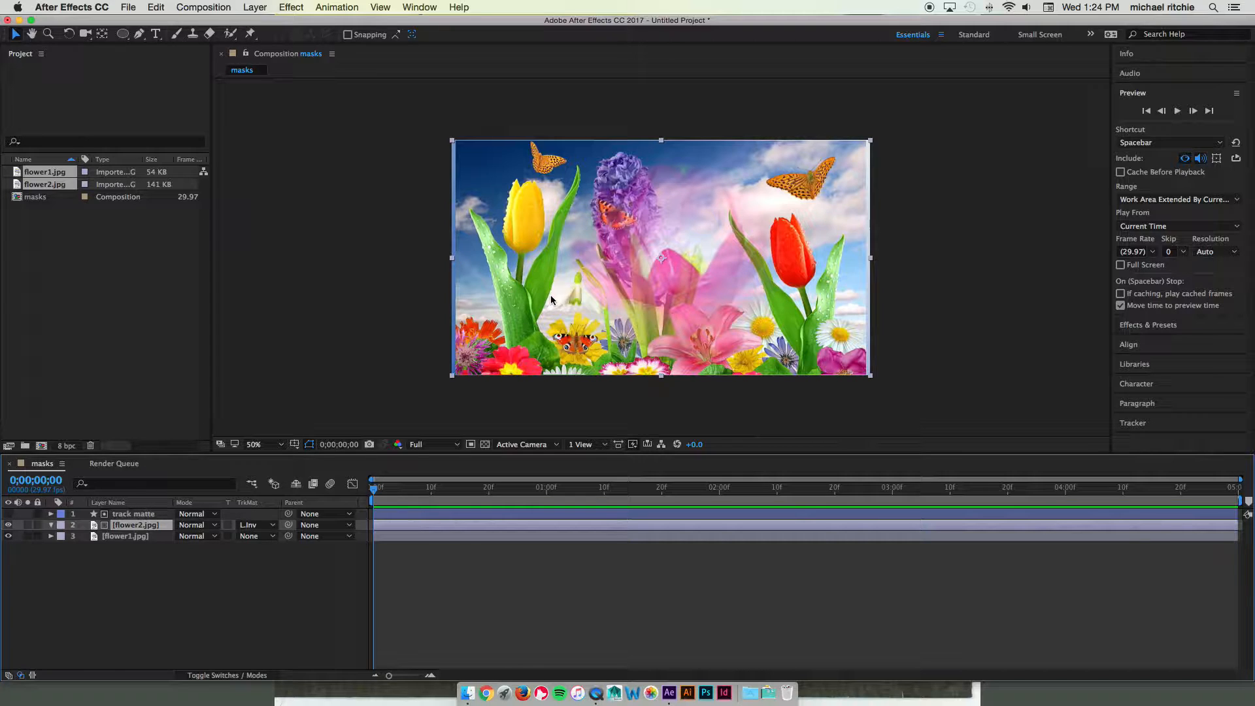
{"action": "left_click", "coordinate": [247, 526]}
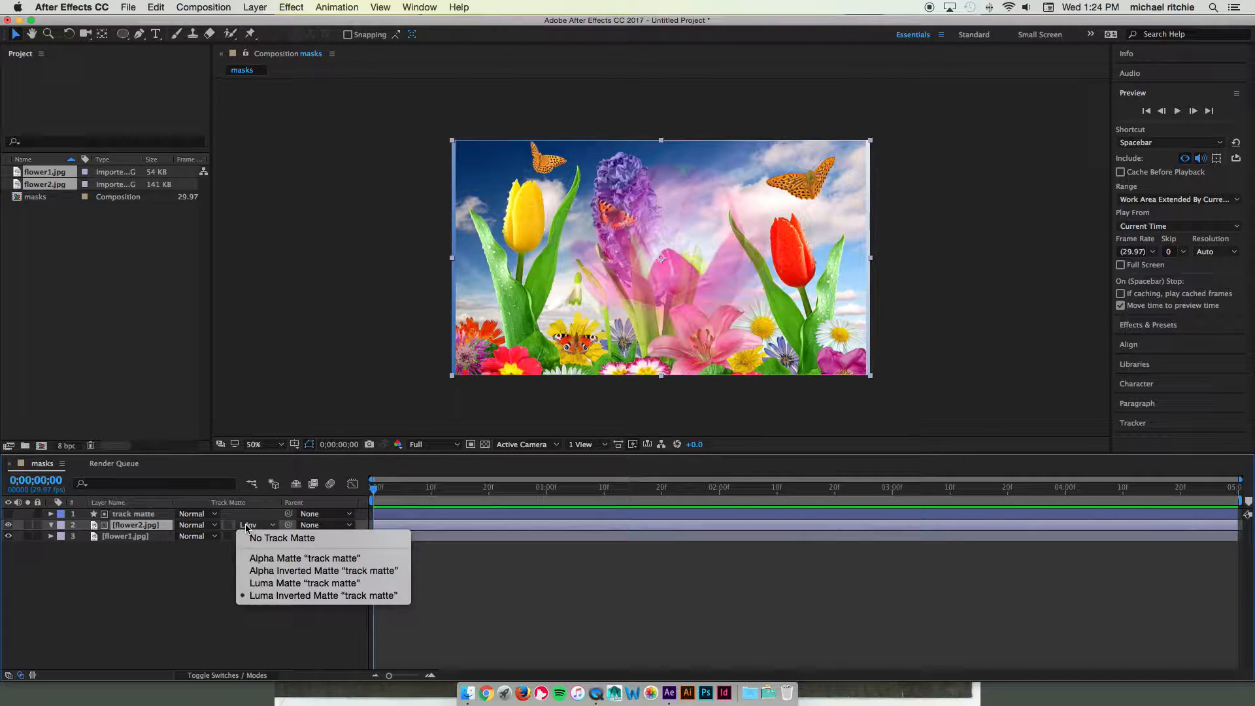
{"action": "left_click", "coordinate": [204, 542]}
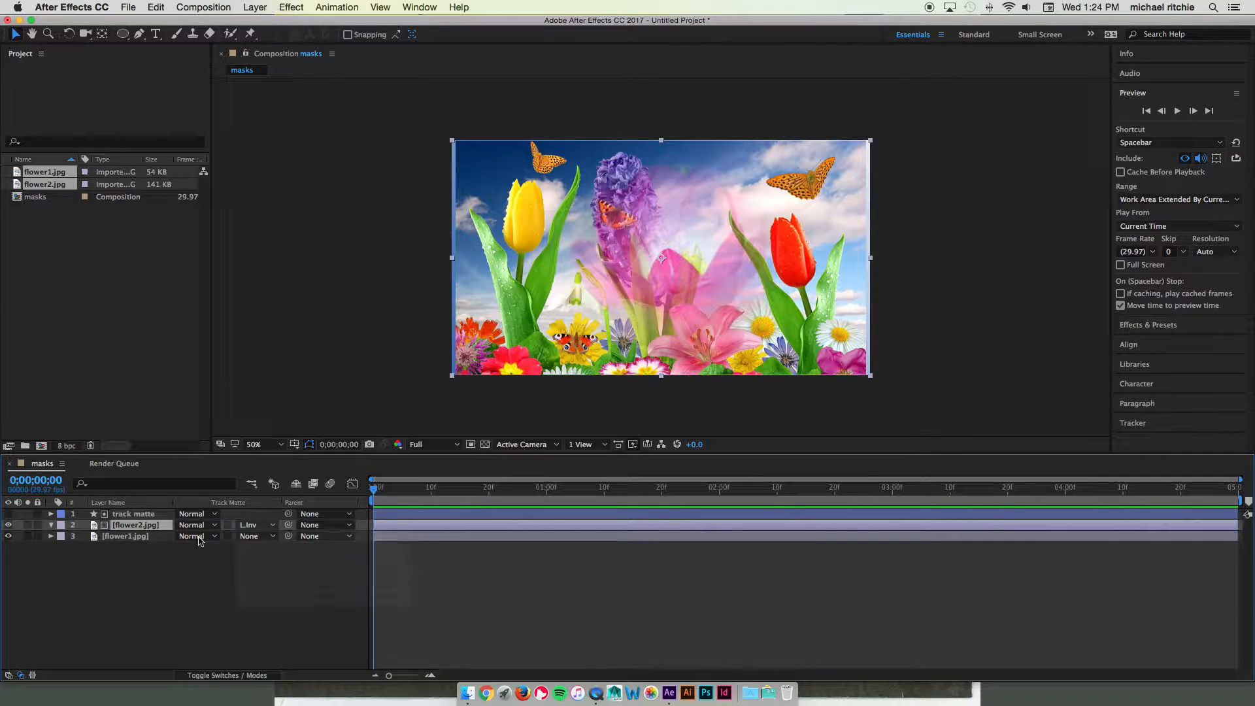
Move flower1 above flower2 and test it as a Luma Matte for flower2
{"action": "left_click", "coordinate": [126, 537]}
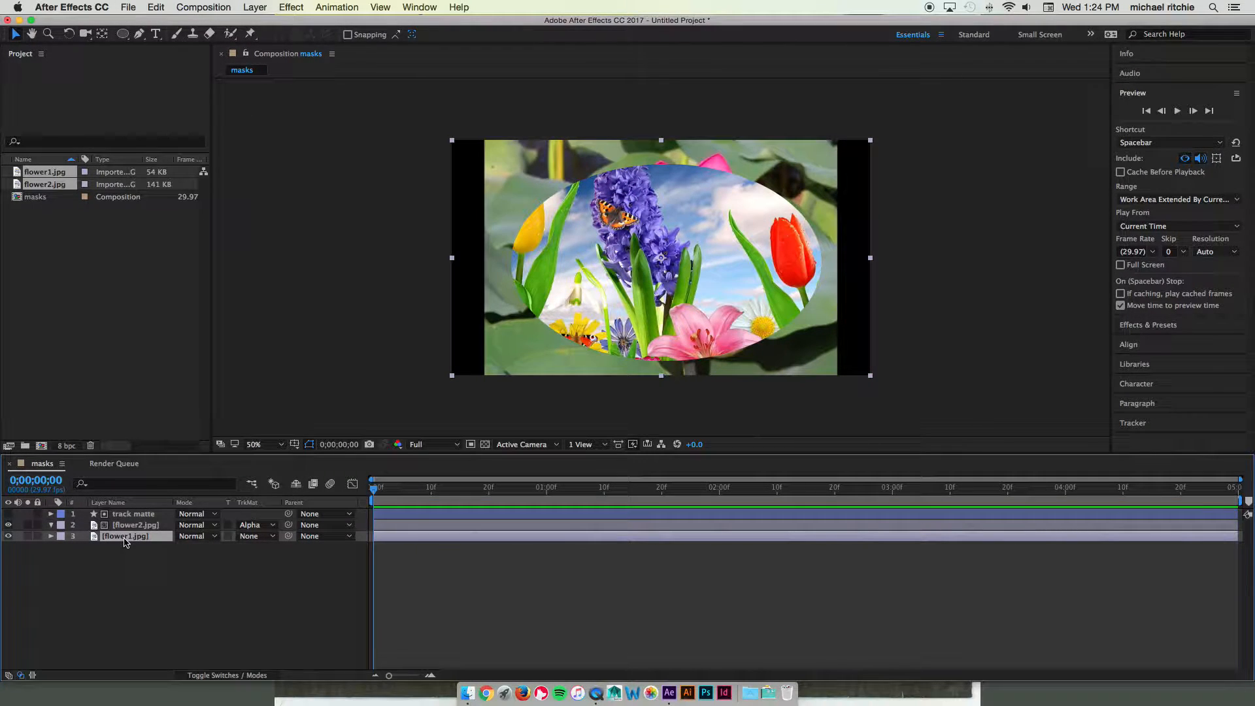
{"action": "left_click_drag", "start_coordinate": [125, 542], "coordinate": [128, 523]}
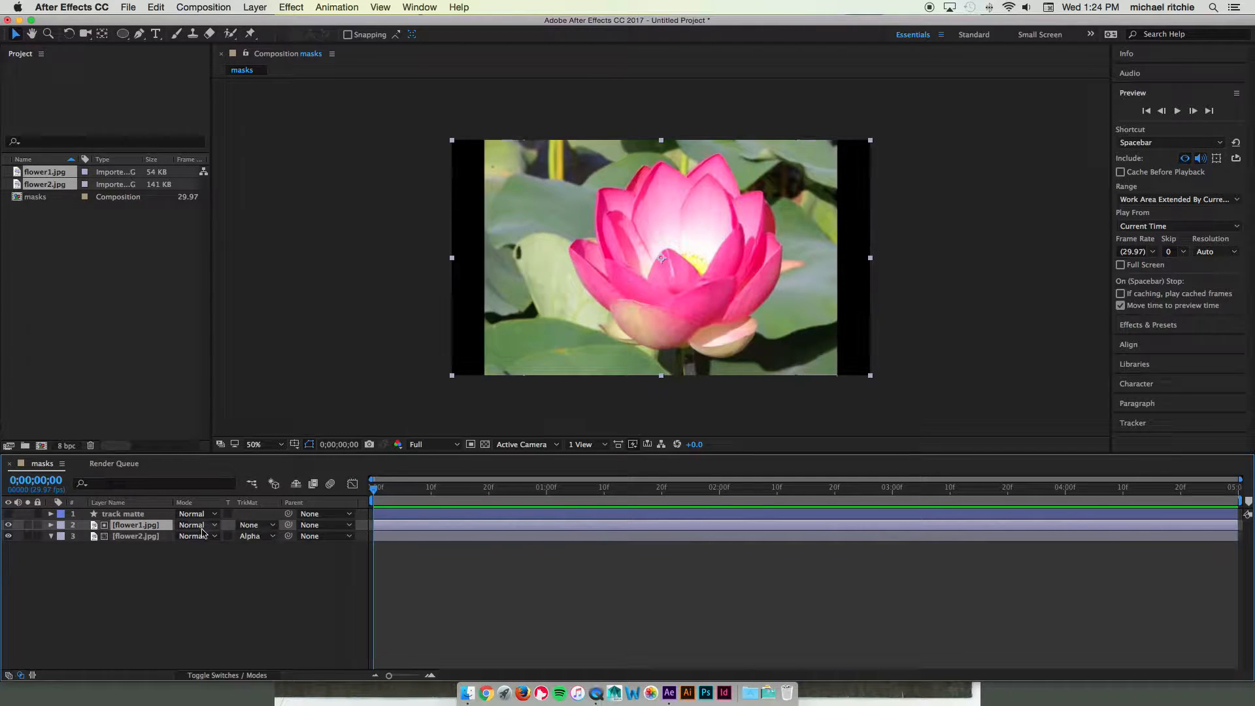
{"action": "left_click", "coordinate": [255, 537]}
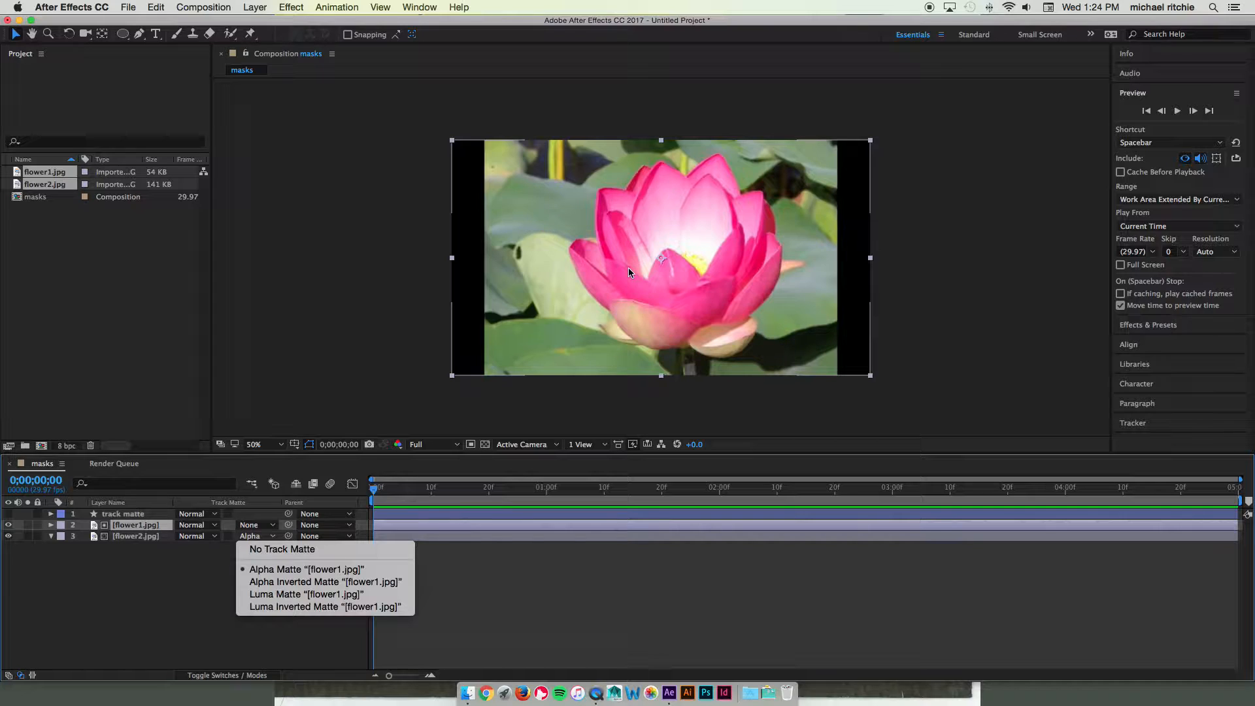
{"action": "left_click", "coordinate": [273, 594]}
{"action": "left_click", "coordinate": [261, 536]}
{"action": "left_click", "coordinate": [51, 571]}
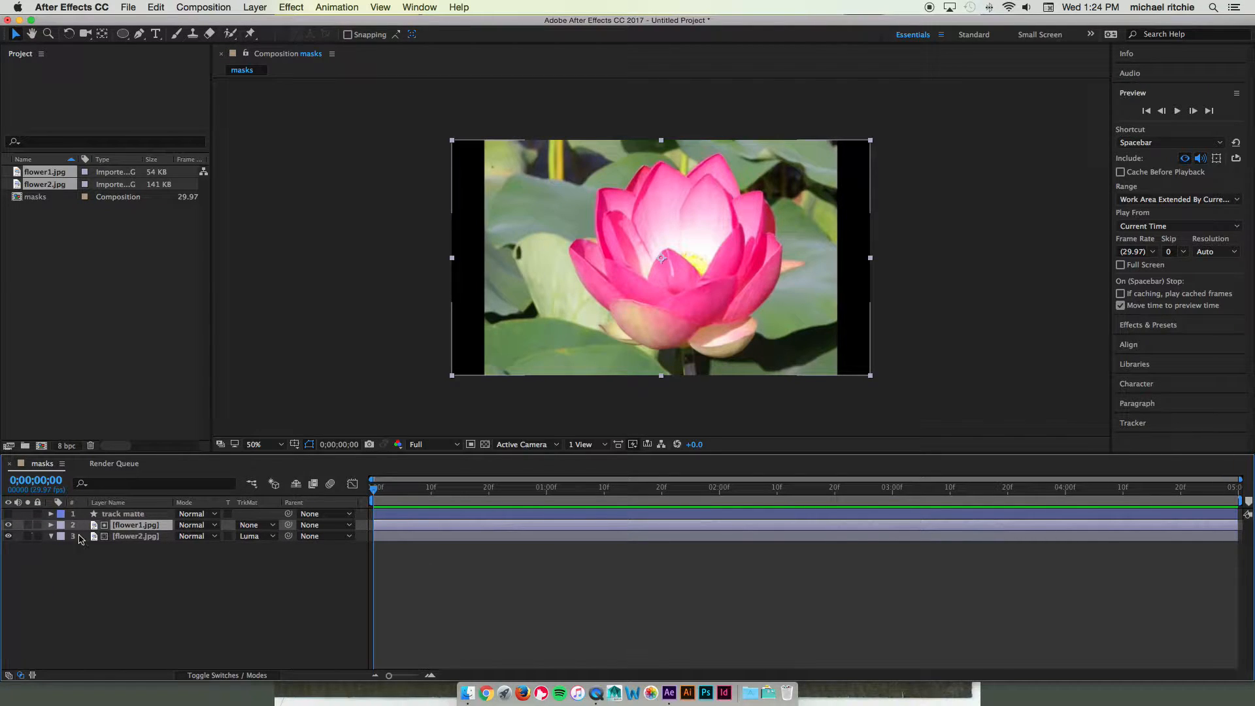
Move flower2 back above flower1, keeping the ellipse as its Alpha Matte
{"action": "left_click_drag", "start_coordinate": [110, 537], "coordinate": [128, 527]}
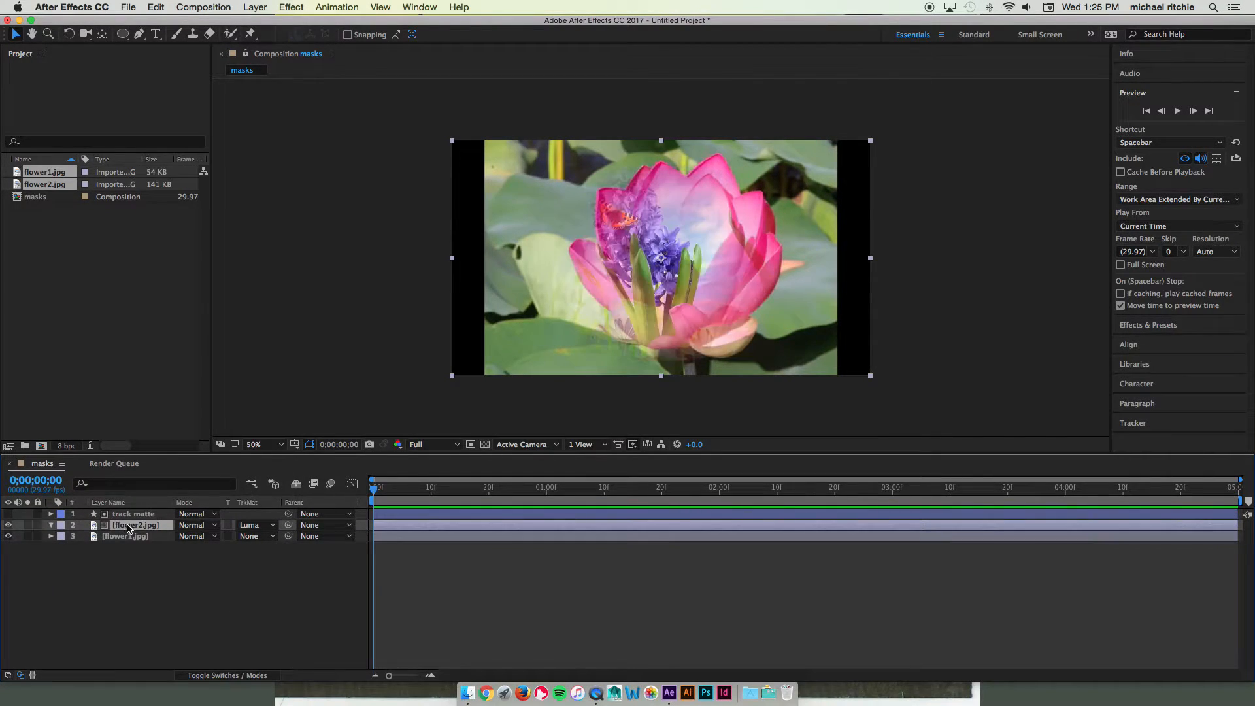
{"action": "left_click", "coordinate": [262, 526]}
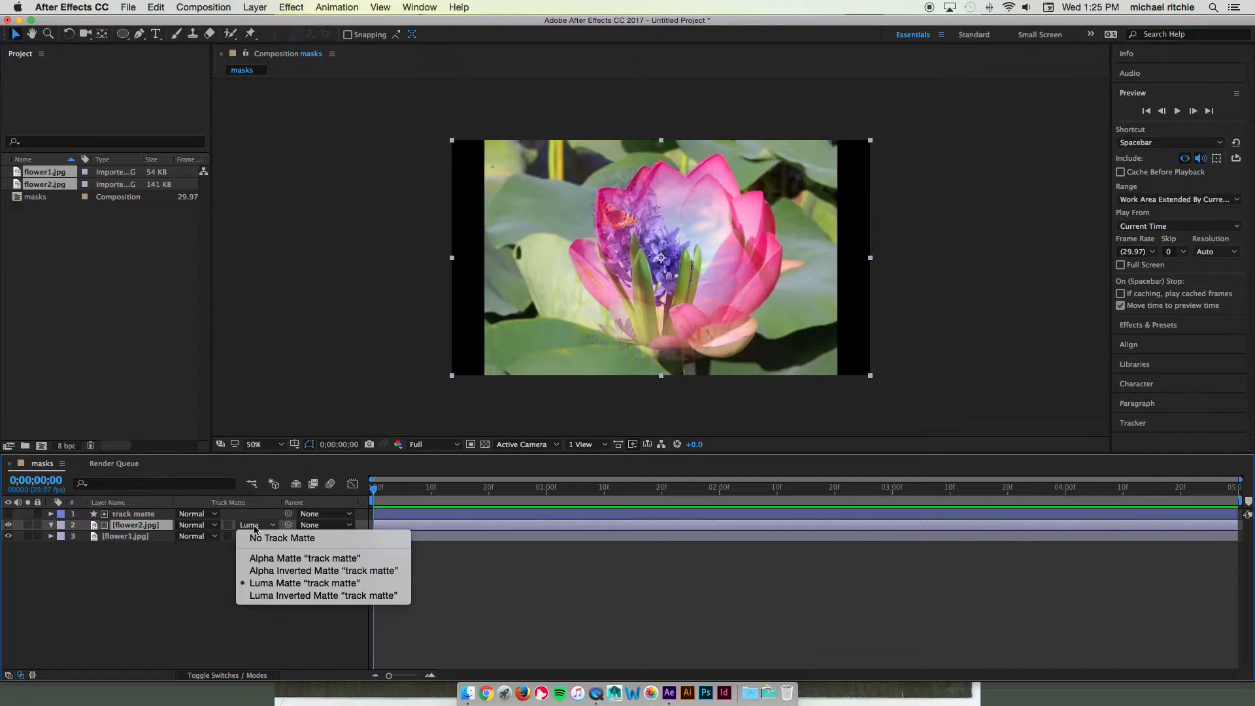
{"action": "key", "text": "Escape"}
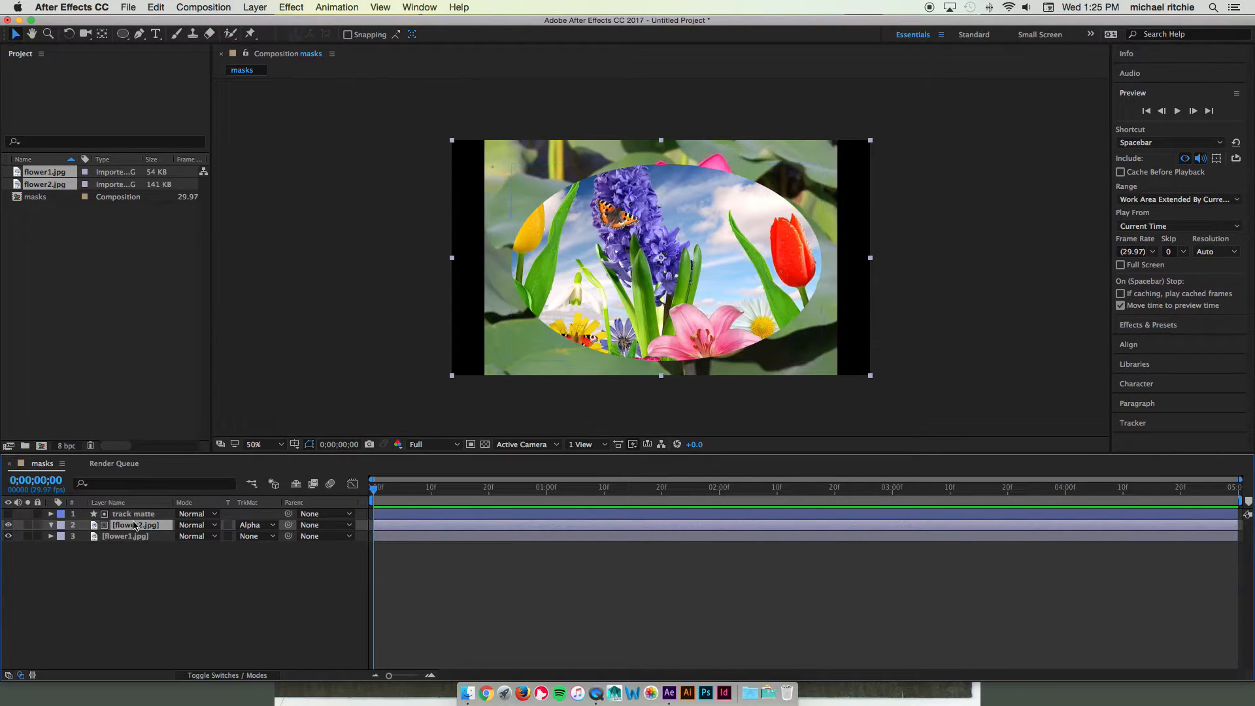